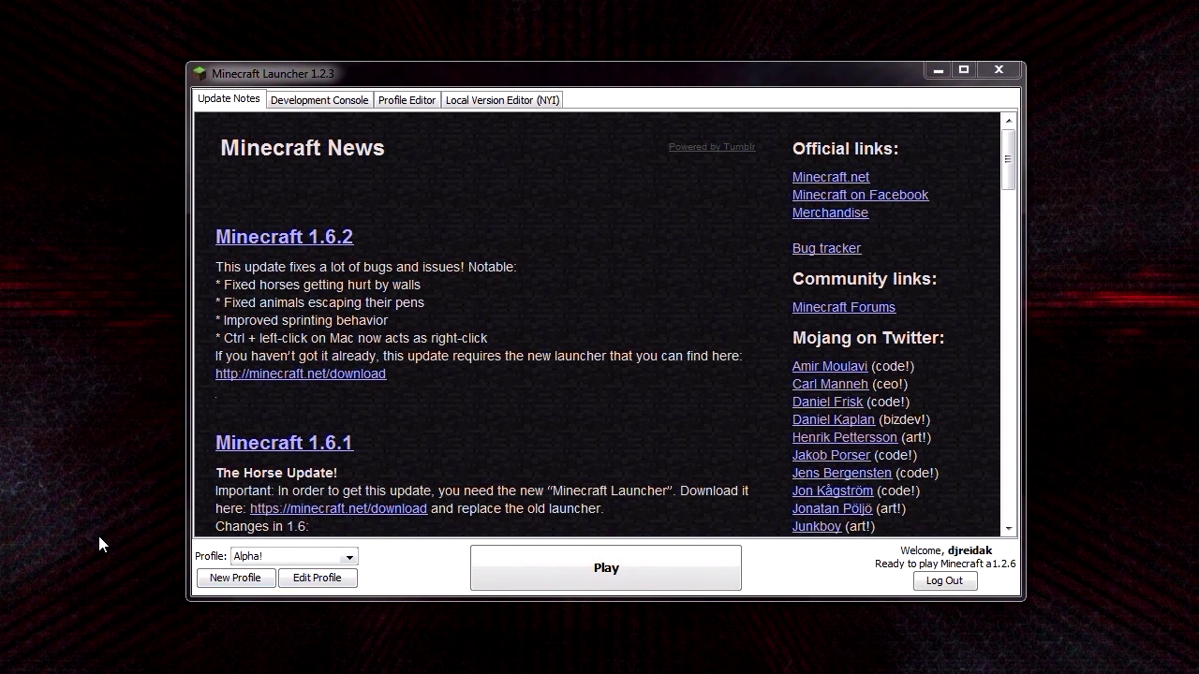
# Open the Alpha! profile for editing, and switch its Launcher Visibility option off and back on
pyautogui.click(332, 581)
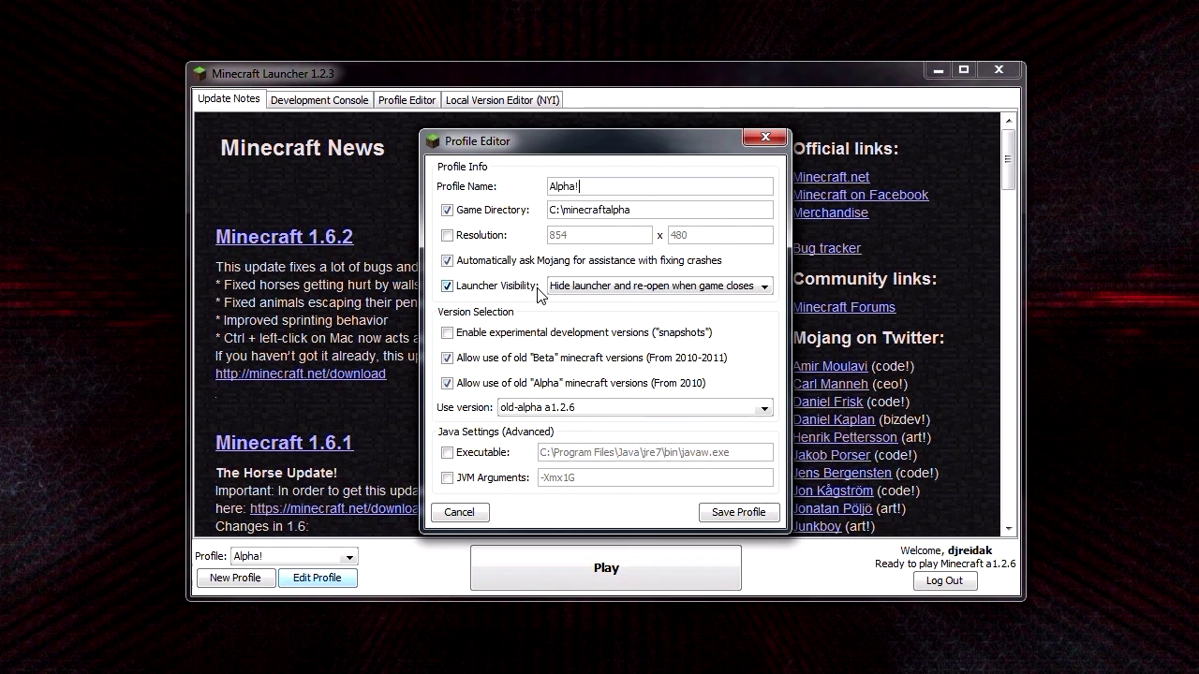
pyautogui.click(519, 288)
pyautogui.click(519, 288)
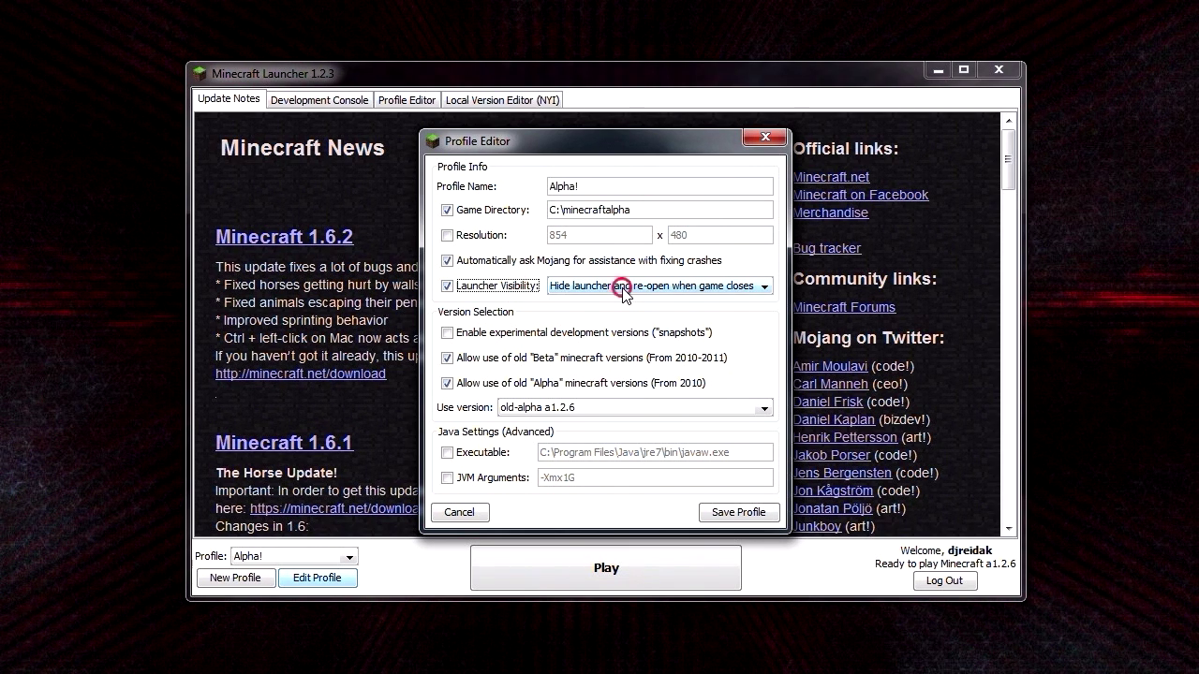
# Try the launcher visibility options for closing the launcher when the game starts, keeping it open, and re-opening it when the game closes
pyautogui.click(618, 286)
pyautogui.click(614, 319)
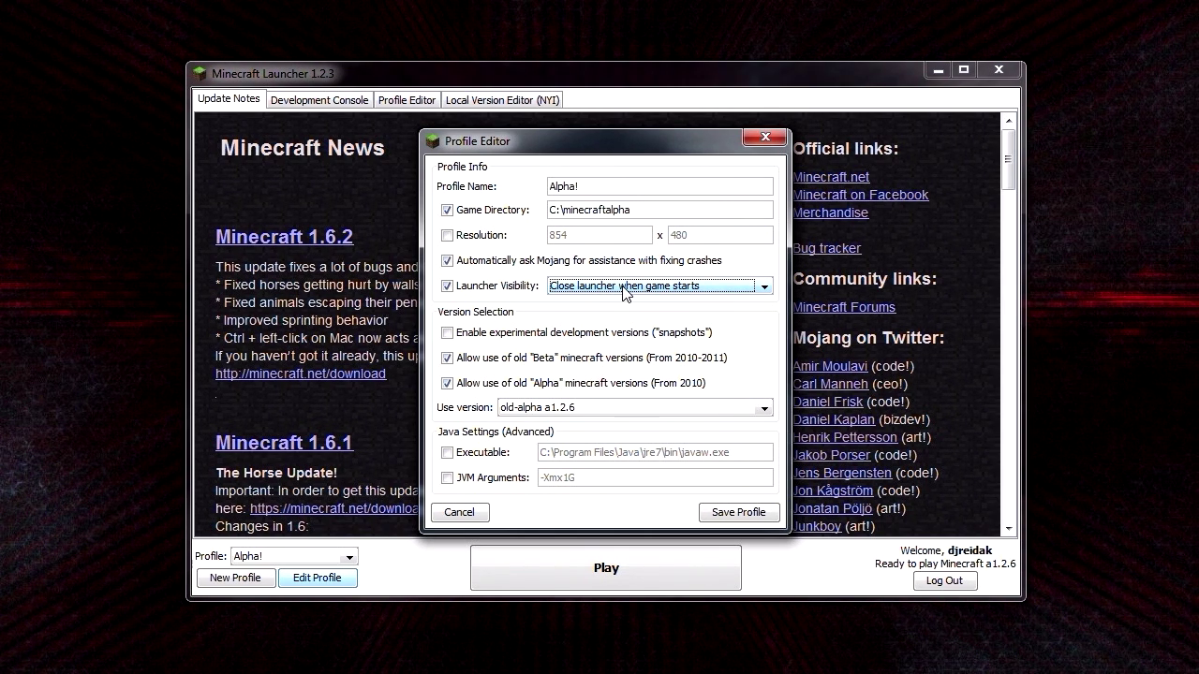
pyautogui.click(625, 288)
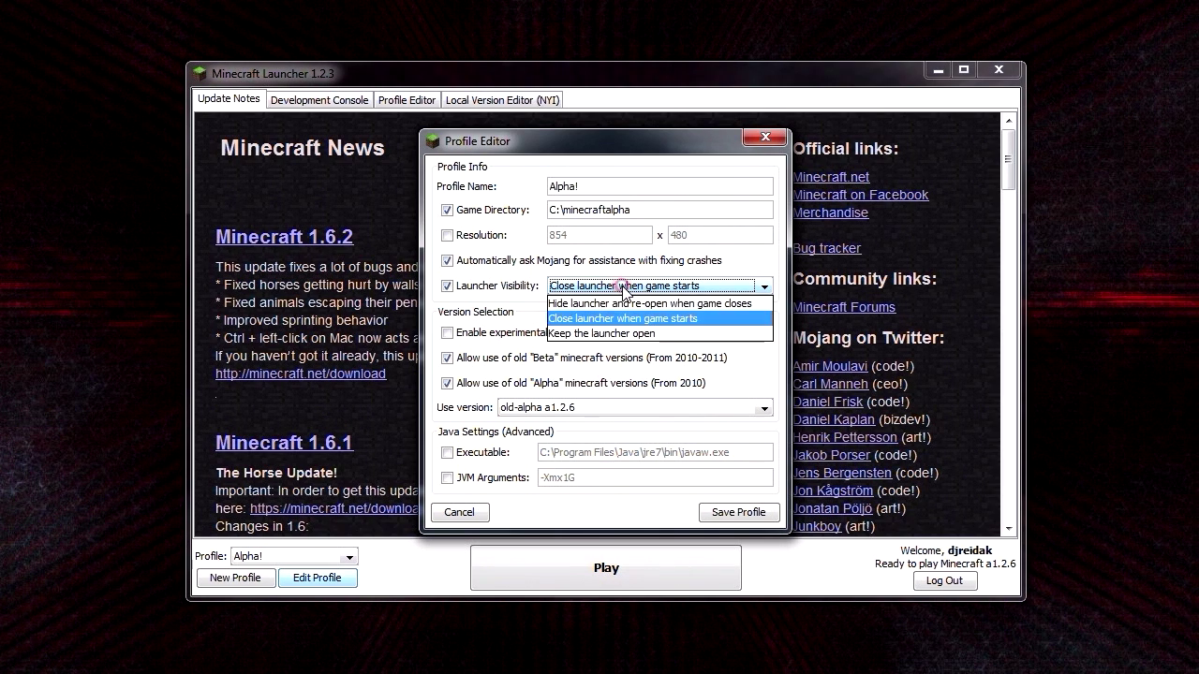
pyautogui.click(624, 336)
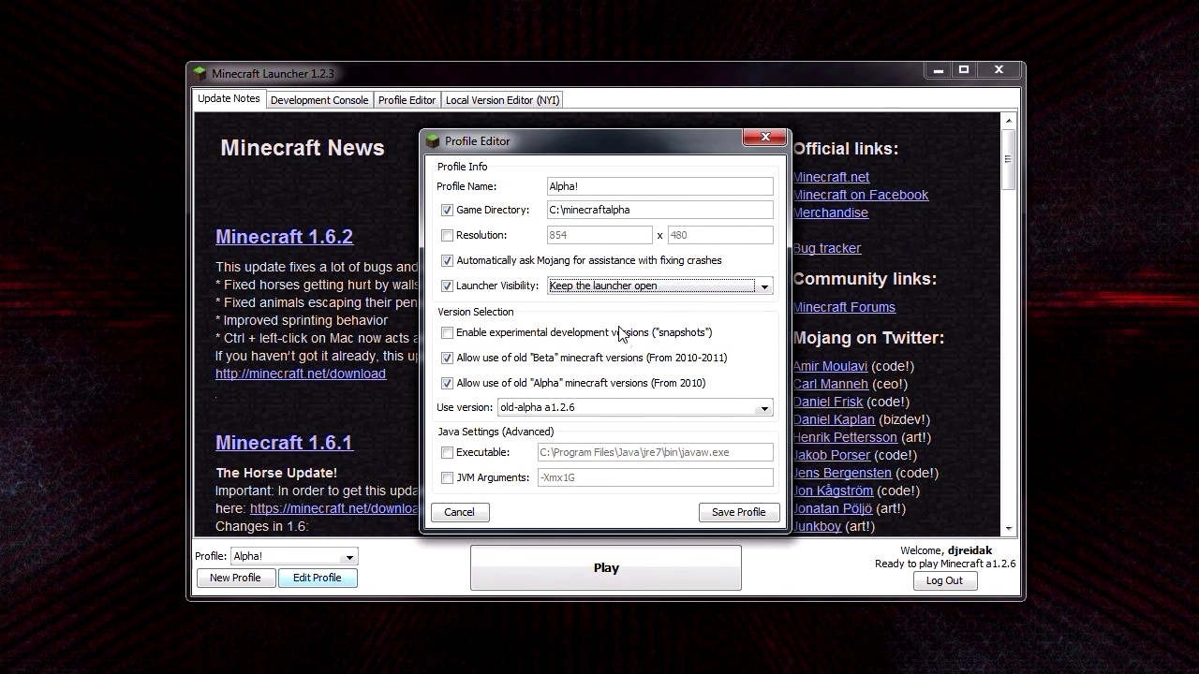
pyautogui.click(614, 285)
pyautogui.click(612, 304)
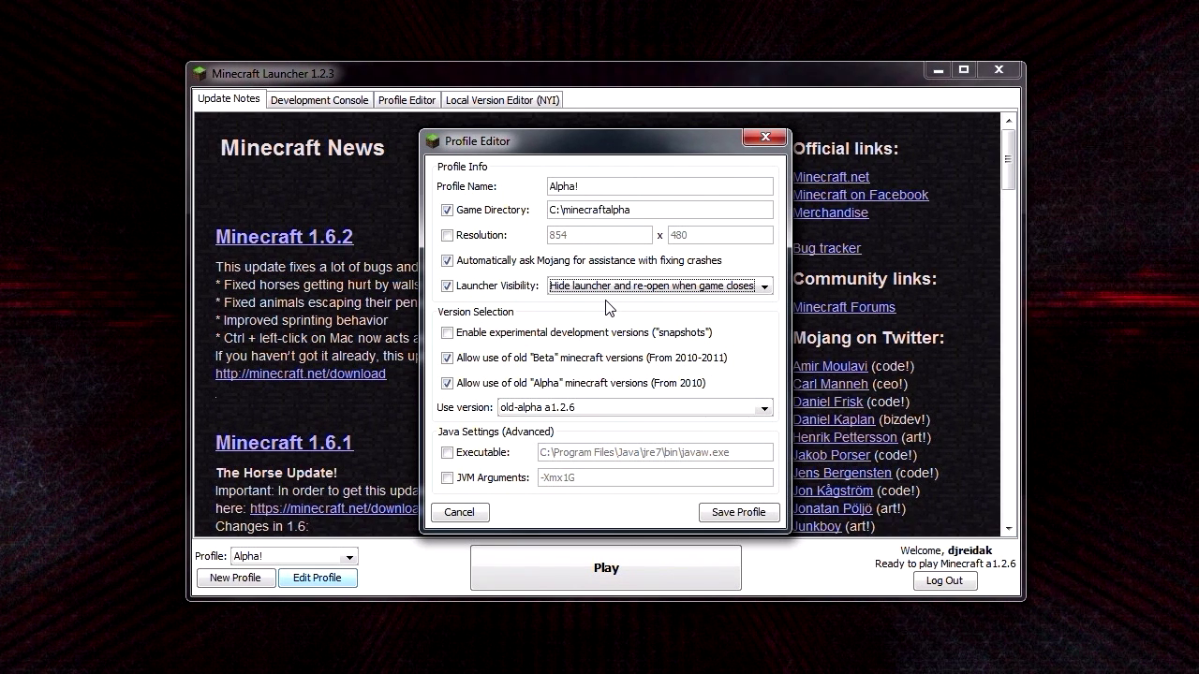
# Set the Alpha! profile's launcher visibility to "Keep the launcher open" and save the profile
pyautogui.click(619, 287)
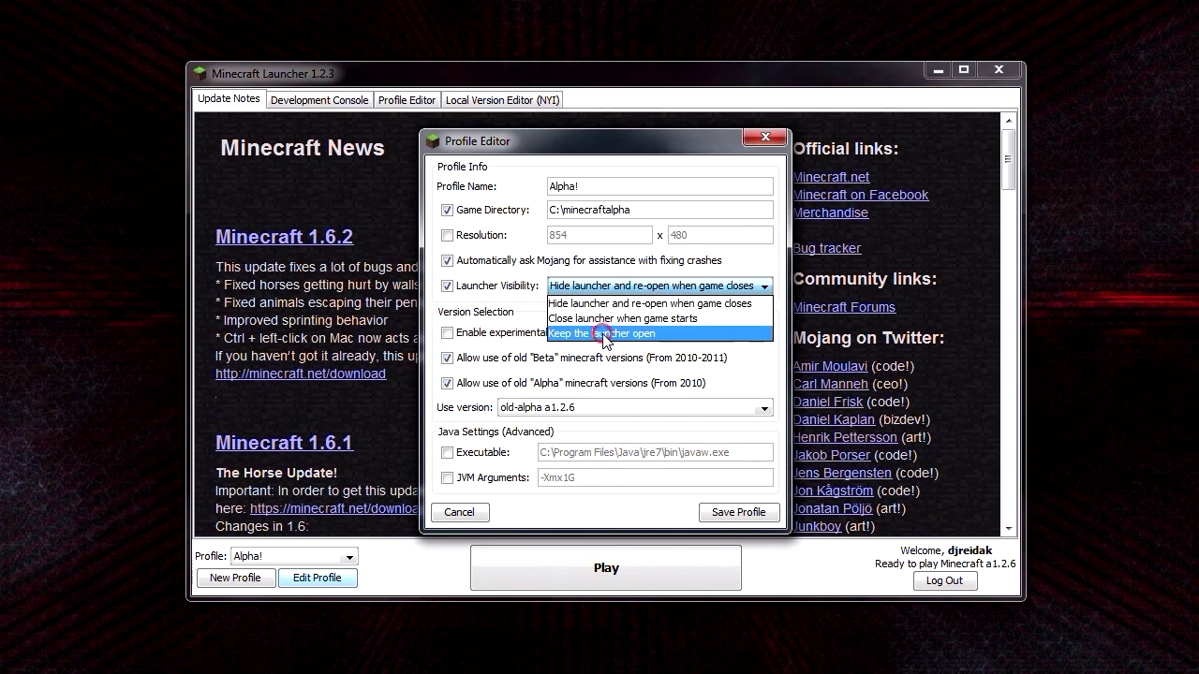
pyautogui.click(606, 319)
pyautogui.click(607, 292)
pyautogui.click(580, 289)
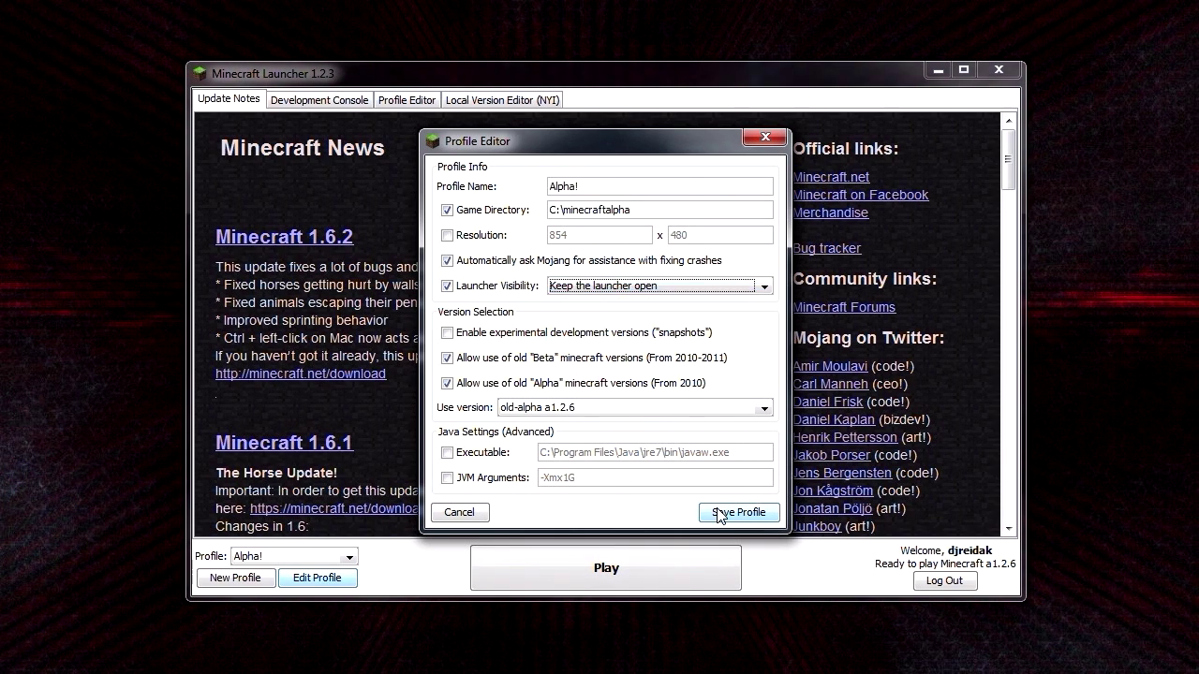
pyautogui.click(738, 512)
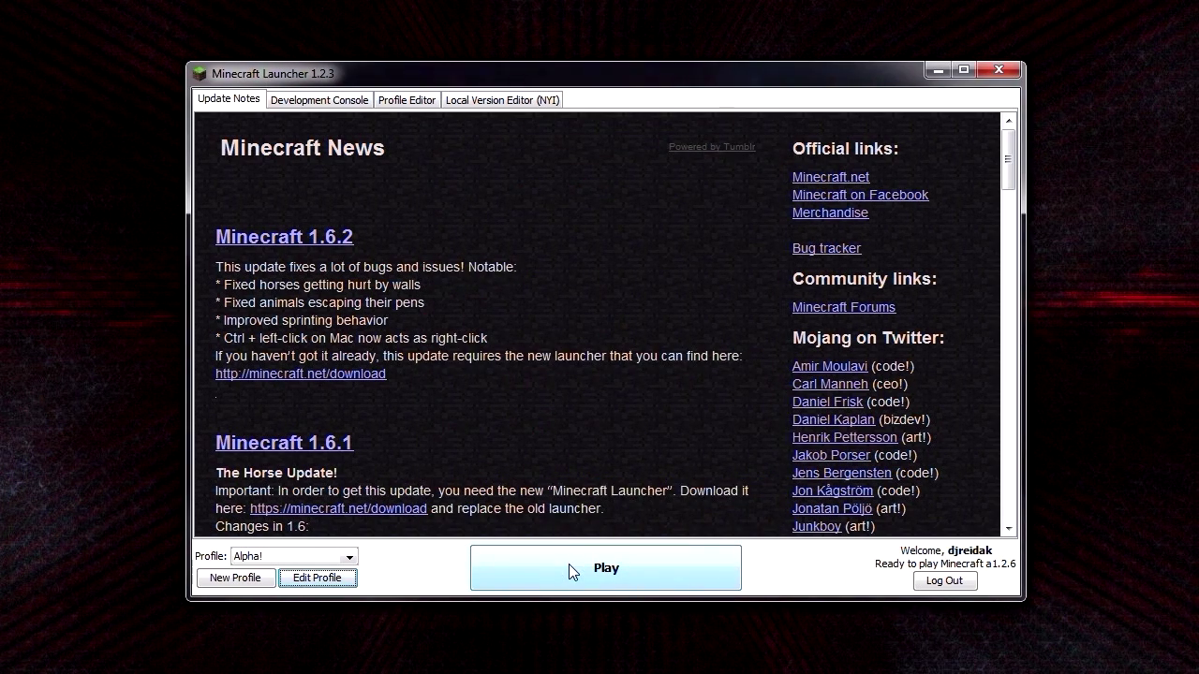
# Launch the game with the Alpha! profile and load World 1 in singleplayer
pyautogui.click(568, 564)
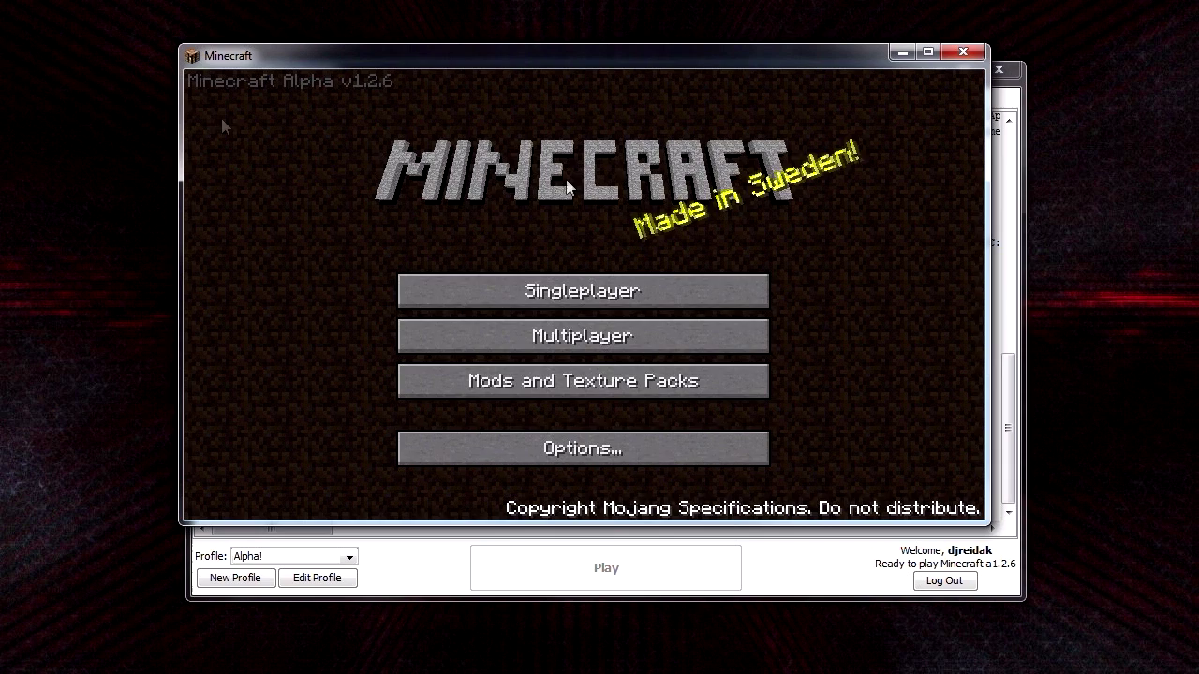
pyautogui.click(609, 285)
pyautogui.click(637, 476)
pyautogui.click(595, 296)
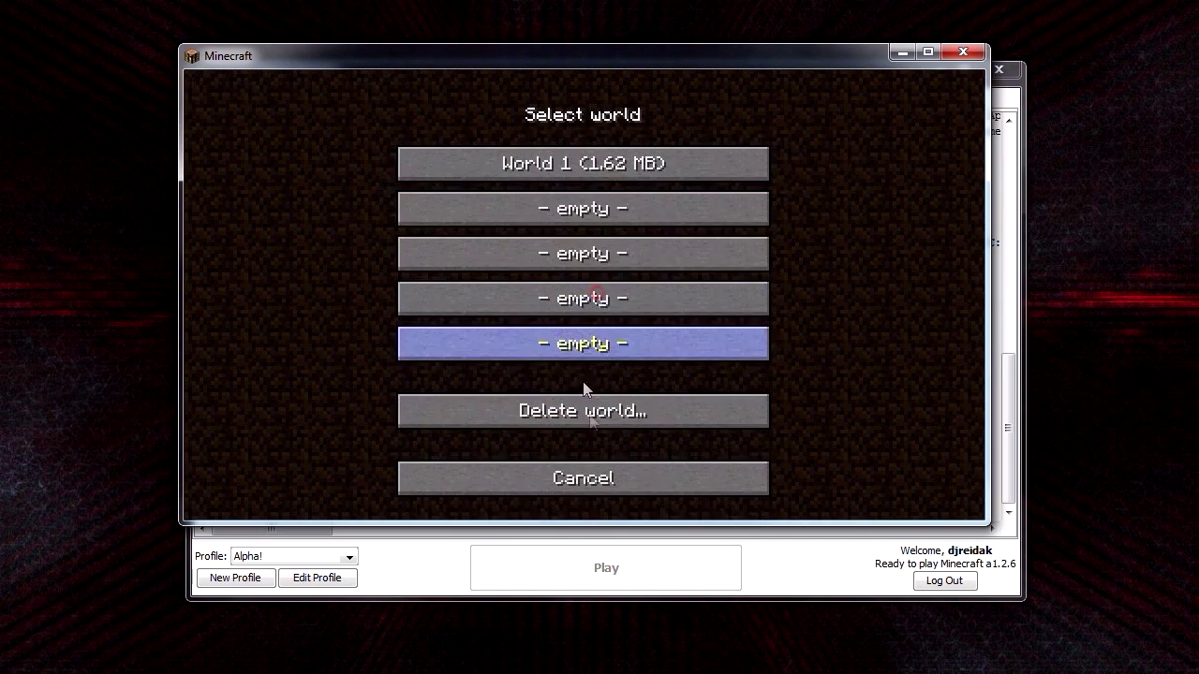
pyautogui.click(593, 476)
pyautogui.click(581, 293)
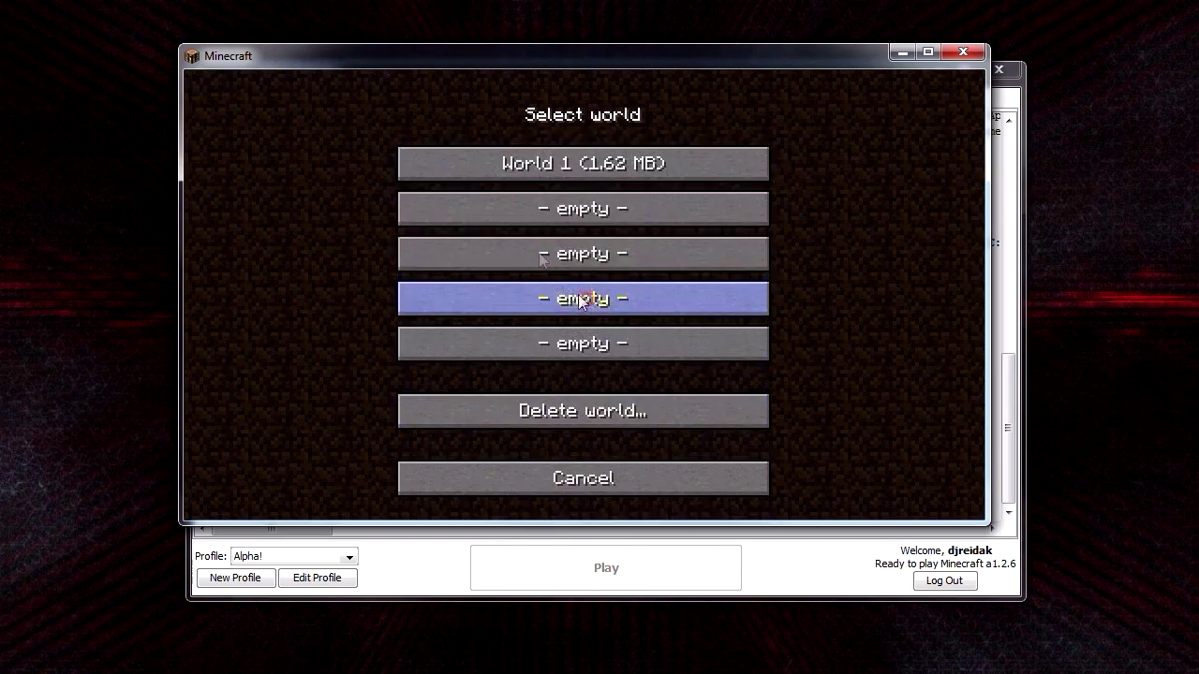
pyautogui.click(554, 154)
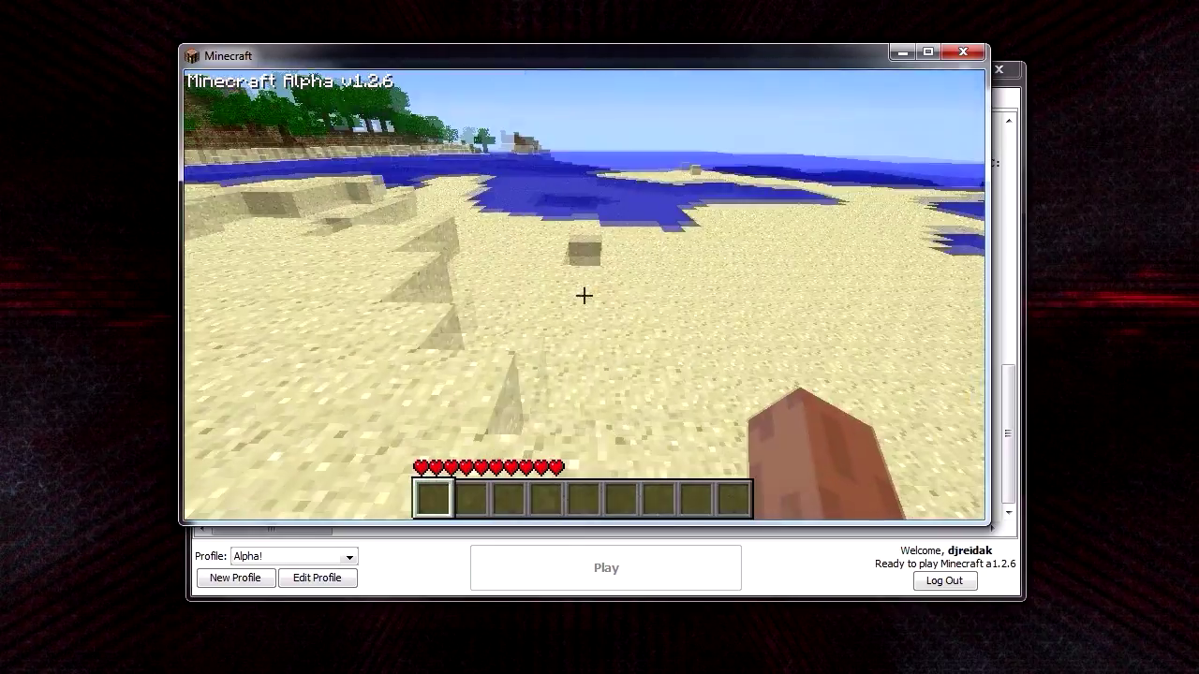
# Strike the sand briefly in World 1, and close the game after viewing its options
pyautogui.click(584, 295)
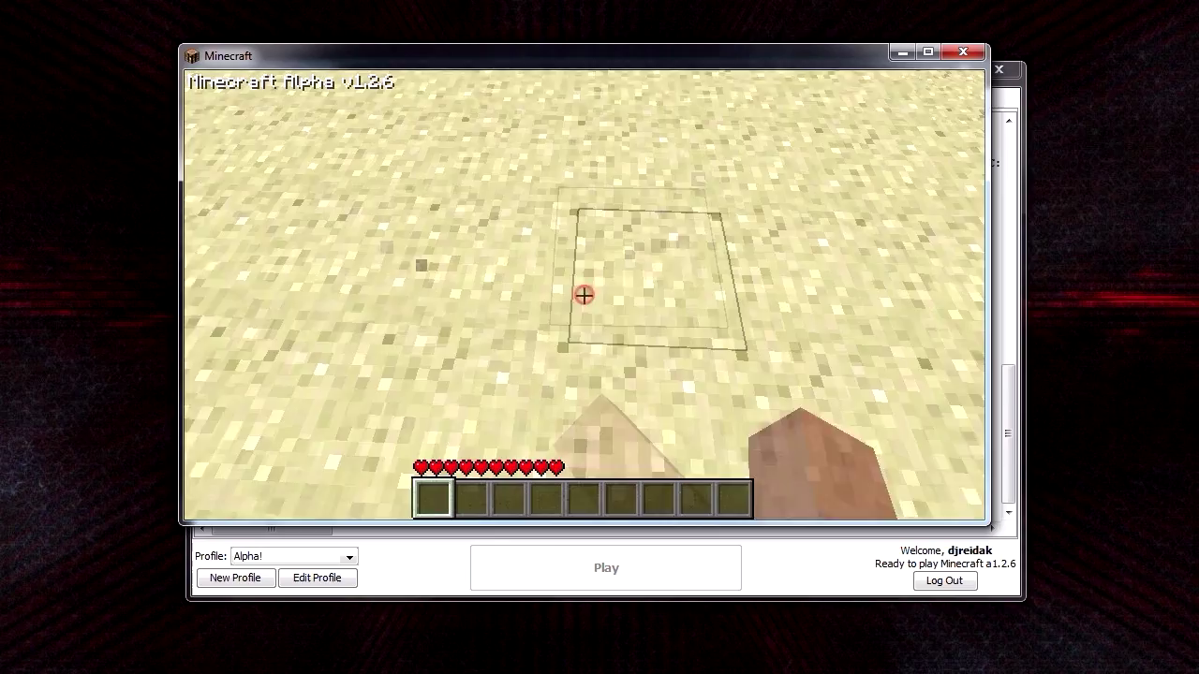
pyautogui.moveTo(583, 295); pyautogui.dragTo(583, 295)
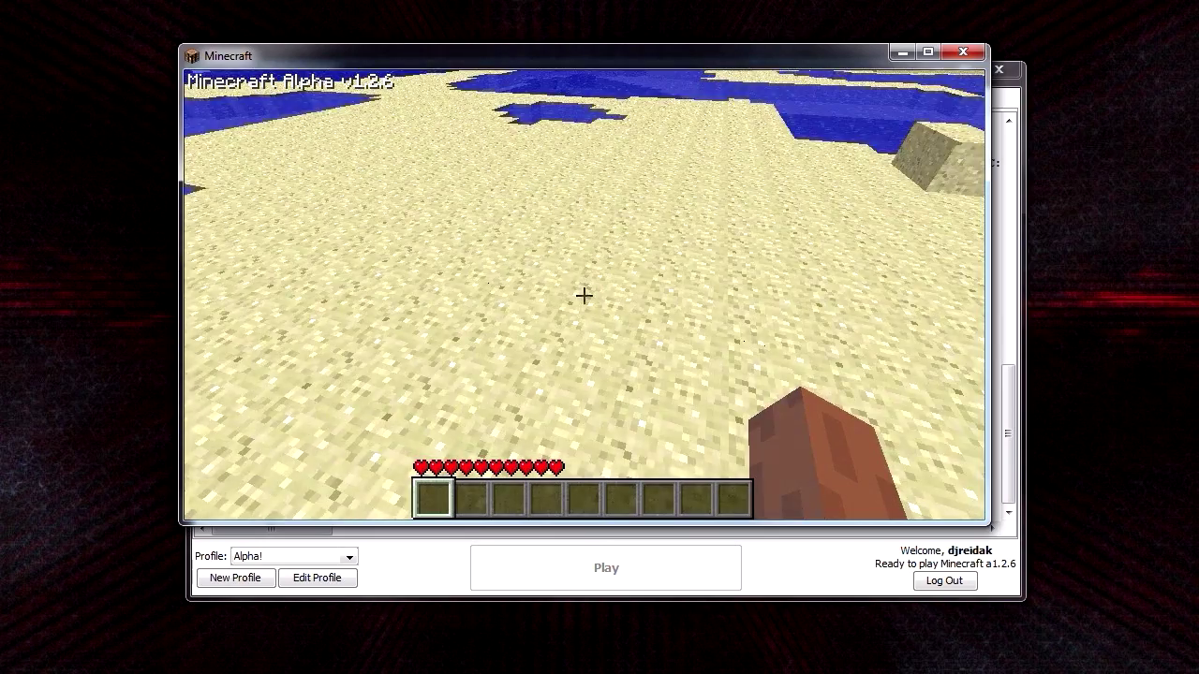
pyautogui.press('Escape')
pyautogui.click(556, 377)
pyautogui.click(633, 483)
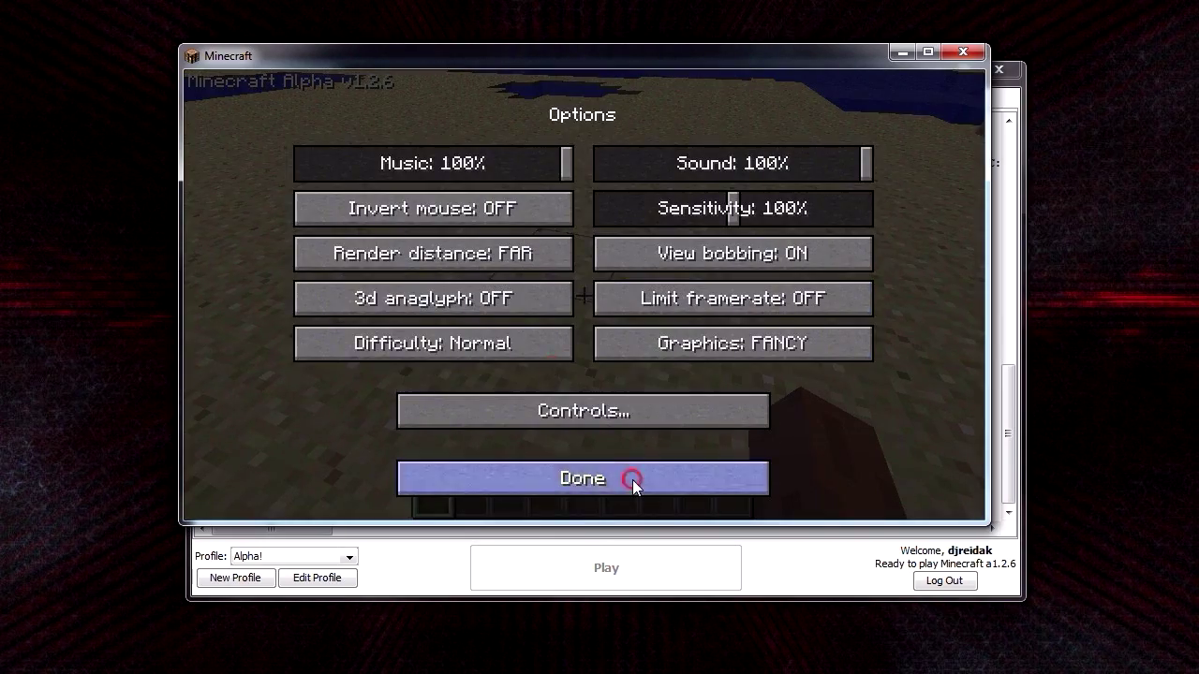
pyautogui.click(963, 52)
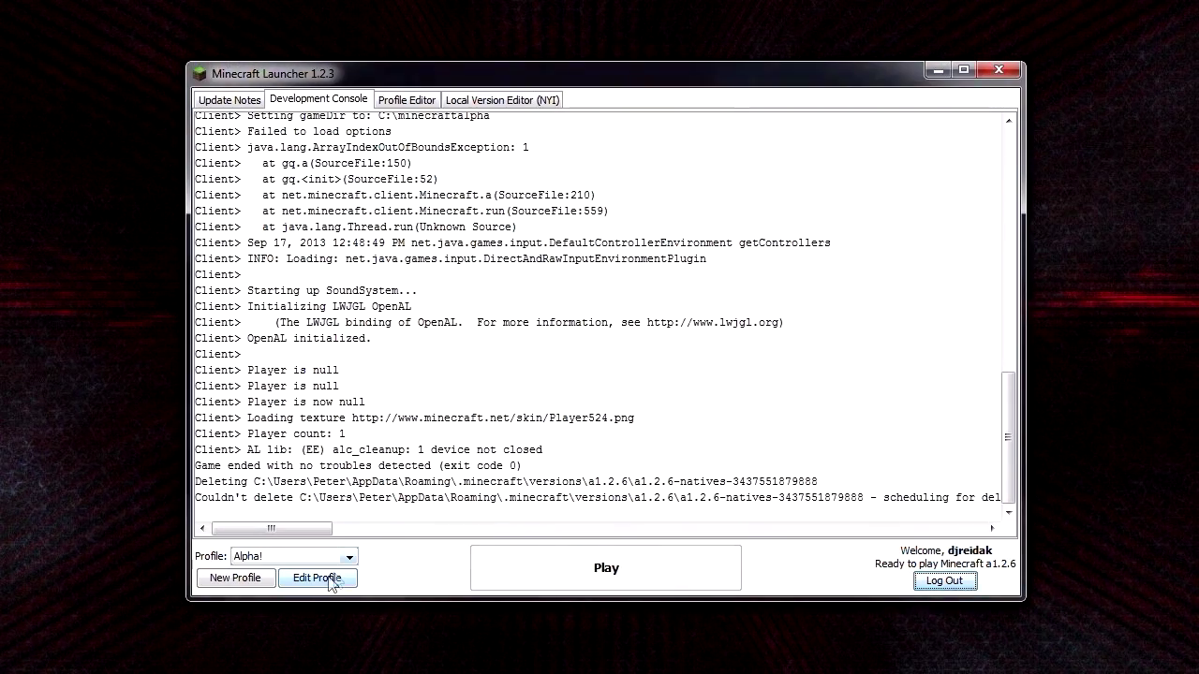
# Set the Alpha! profile's launcher visibility to "Hide launcher and re-open when game closes" and save the profile
pyautogui.click(318, 578)
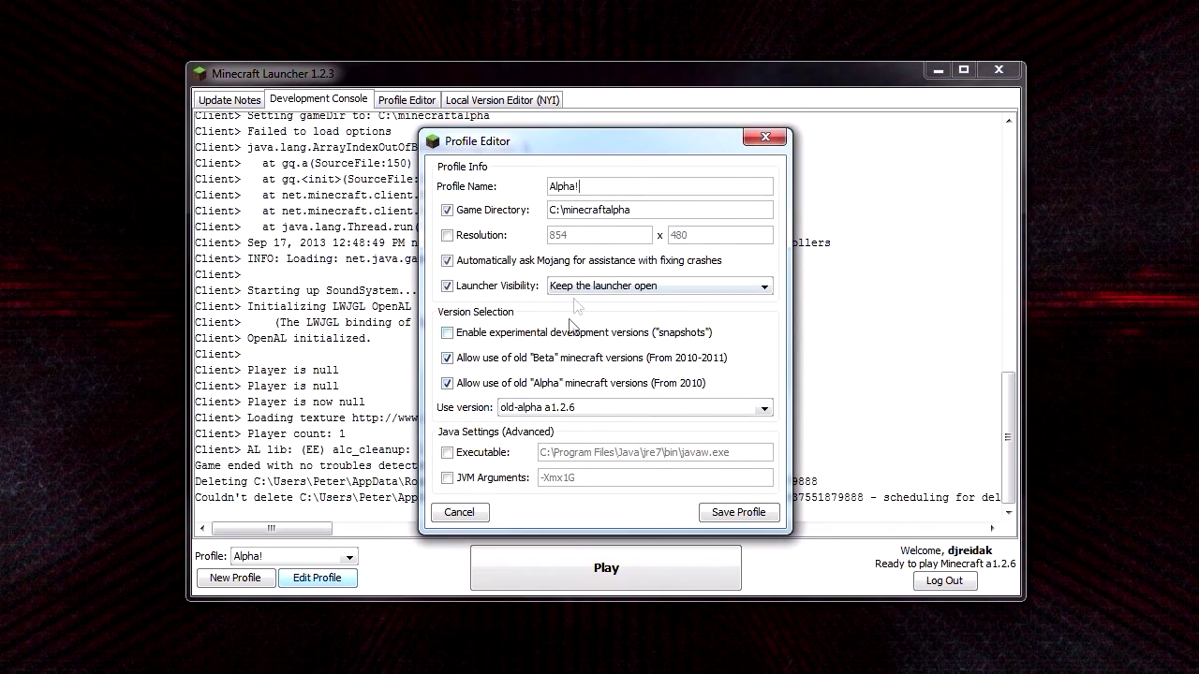
pyautogui.click(573, 286)
pyautogui.click(579, 302)
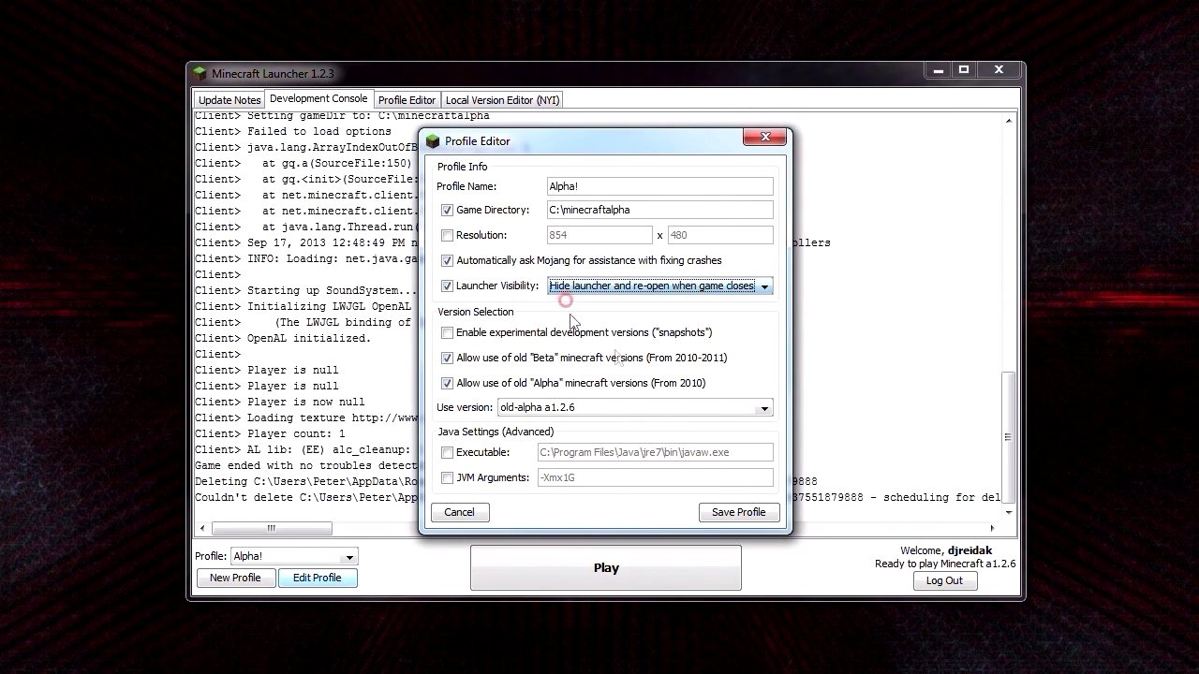
pyautogui.click(733, 513)
# Launch the game with the launcher hidden, and open and cancel the singleplayer world selection several times
pyautogui.click(638, 572)
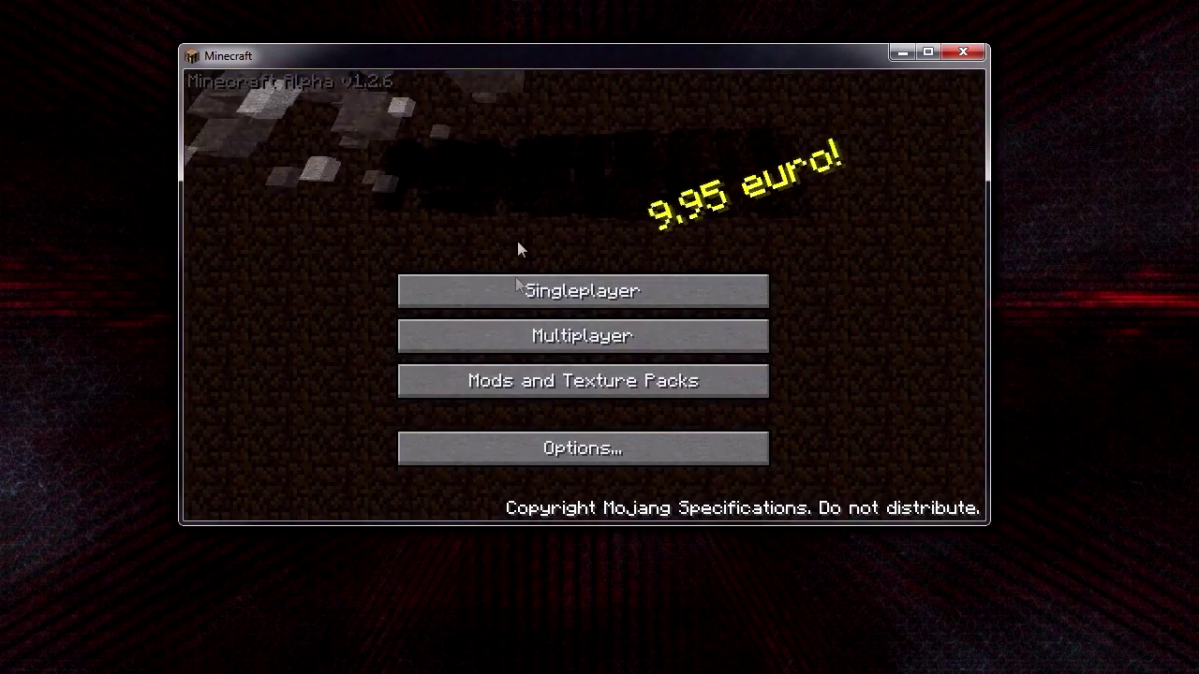
pyautogui.click(516, 286)
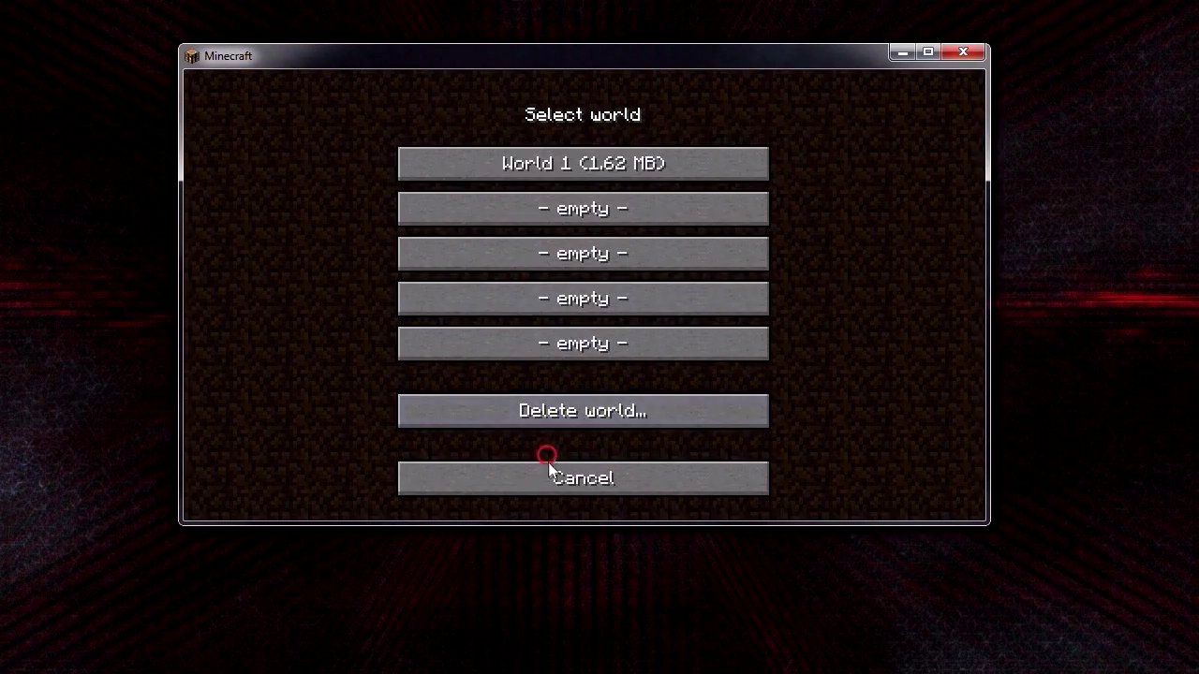
pyautogui.click(549, 473)
pyautogui.click(503, 281)
pyautogui.click(570, 487)
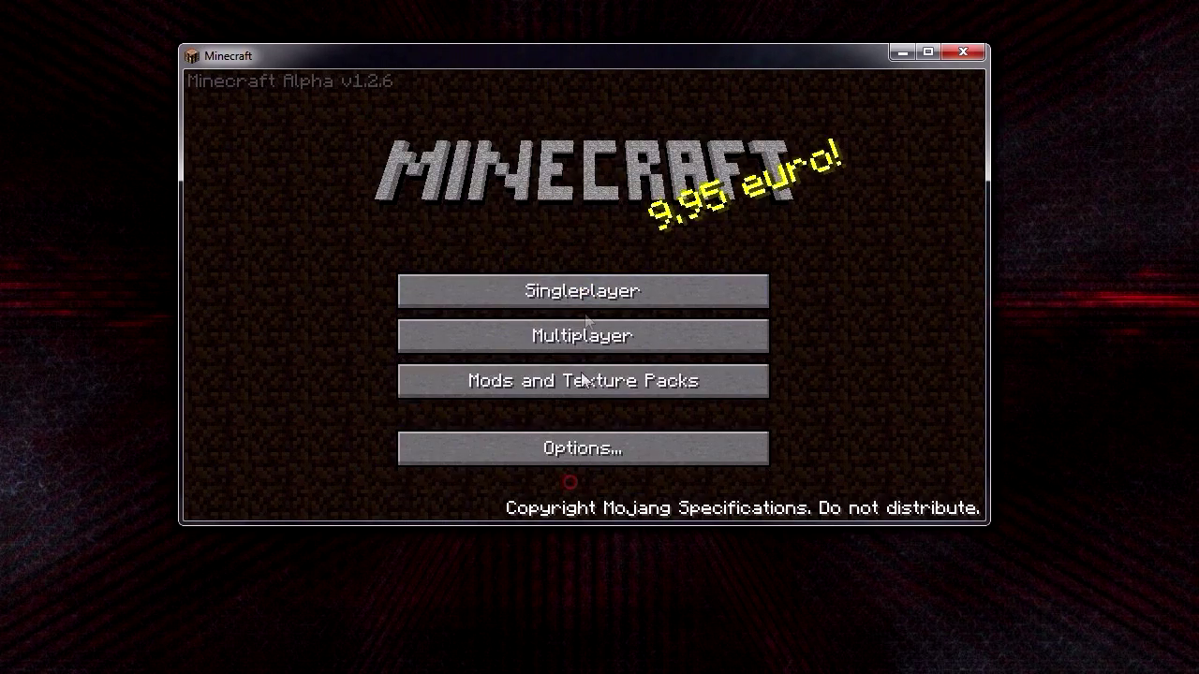
pyautogui.click(585, 281)
pyautogui.click(562, 478)
pyautogui.click(637, 292)
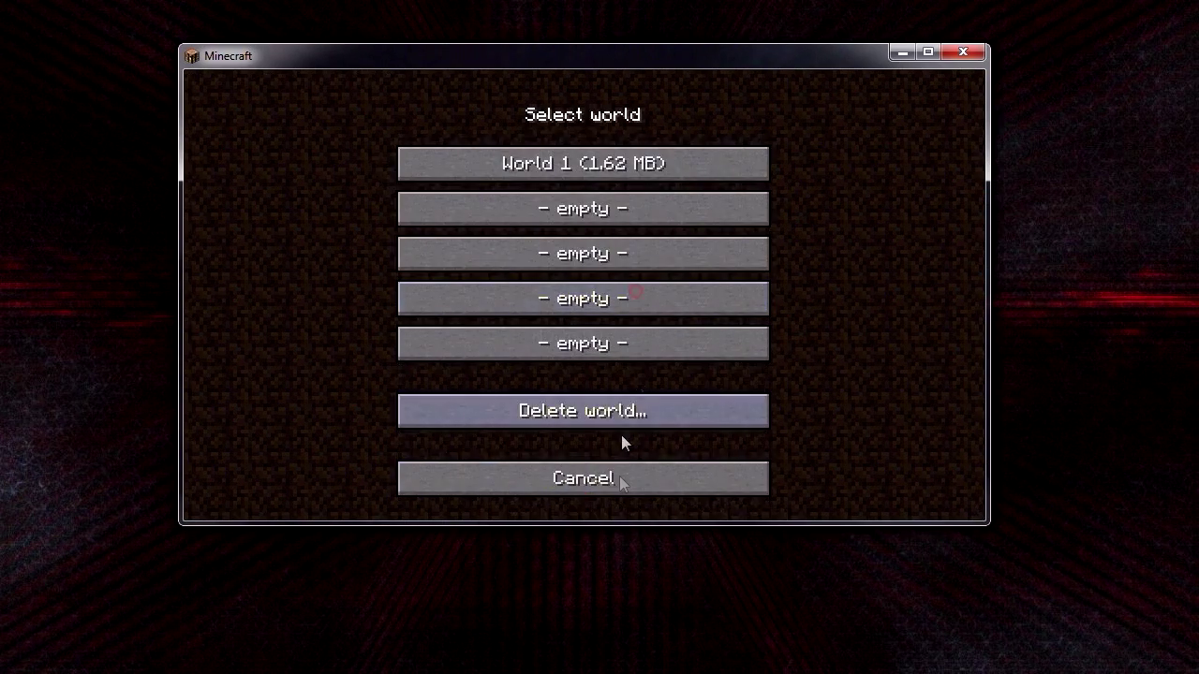
pyautogui.click(618, 479)
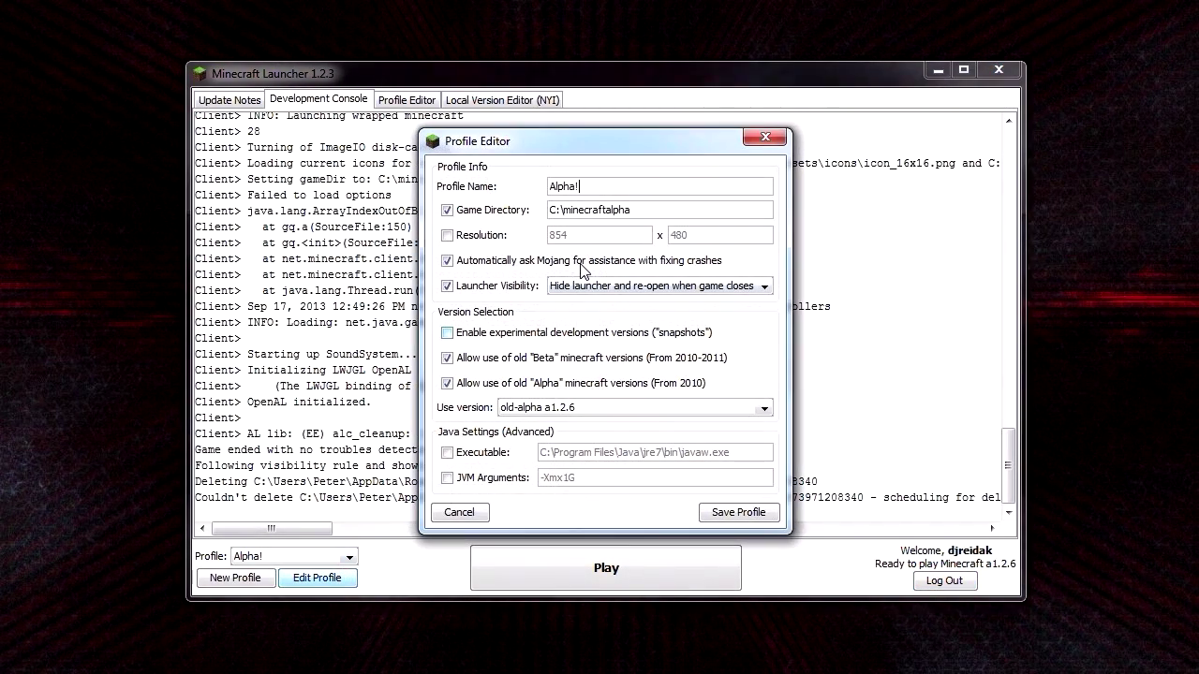
# Change the Alpha! profile's launcher visibility back to "Keep the launcher open" and save it
pyautogui.click(607, 286)
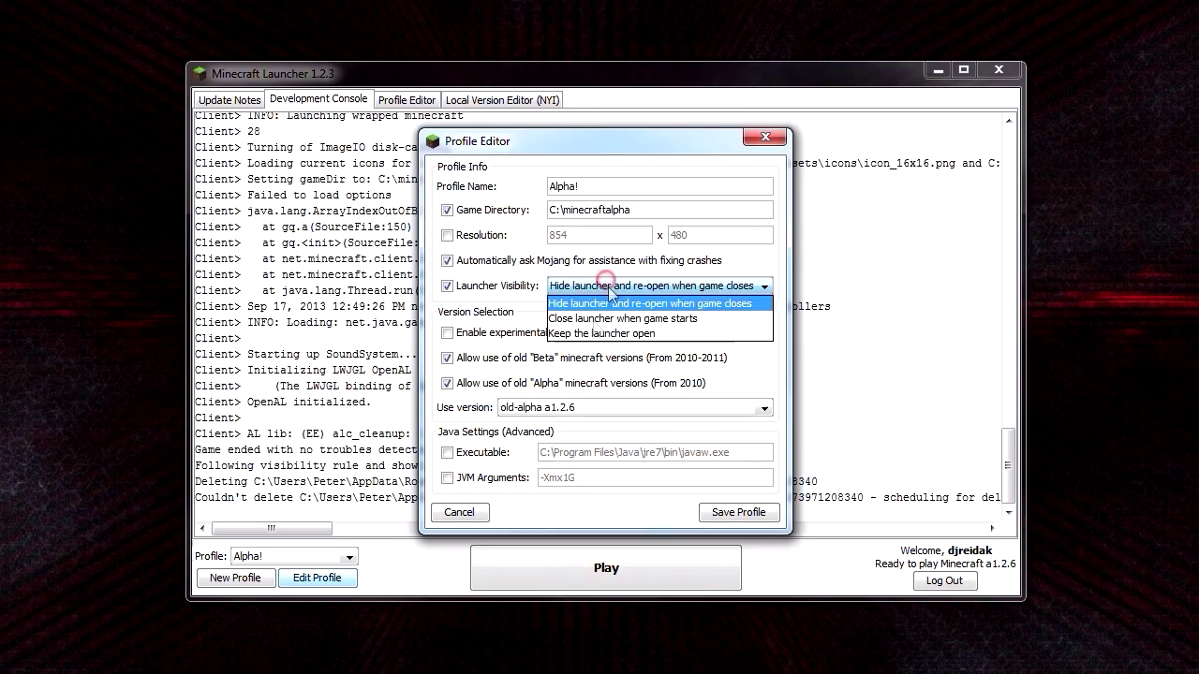
pyautogui.click(588, 335)
pyautogui.click(749, 513)
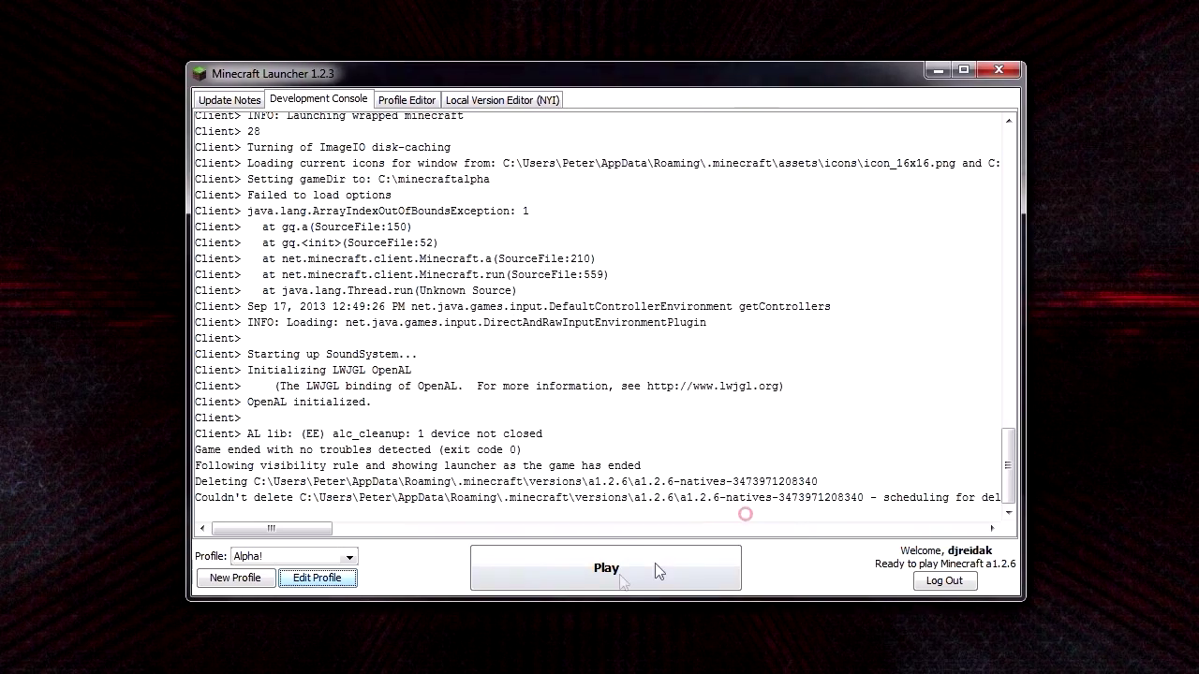
# Test-launch the game as far as the singleplayer world selection, and close its window
pyautogui.click(614, 568)
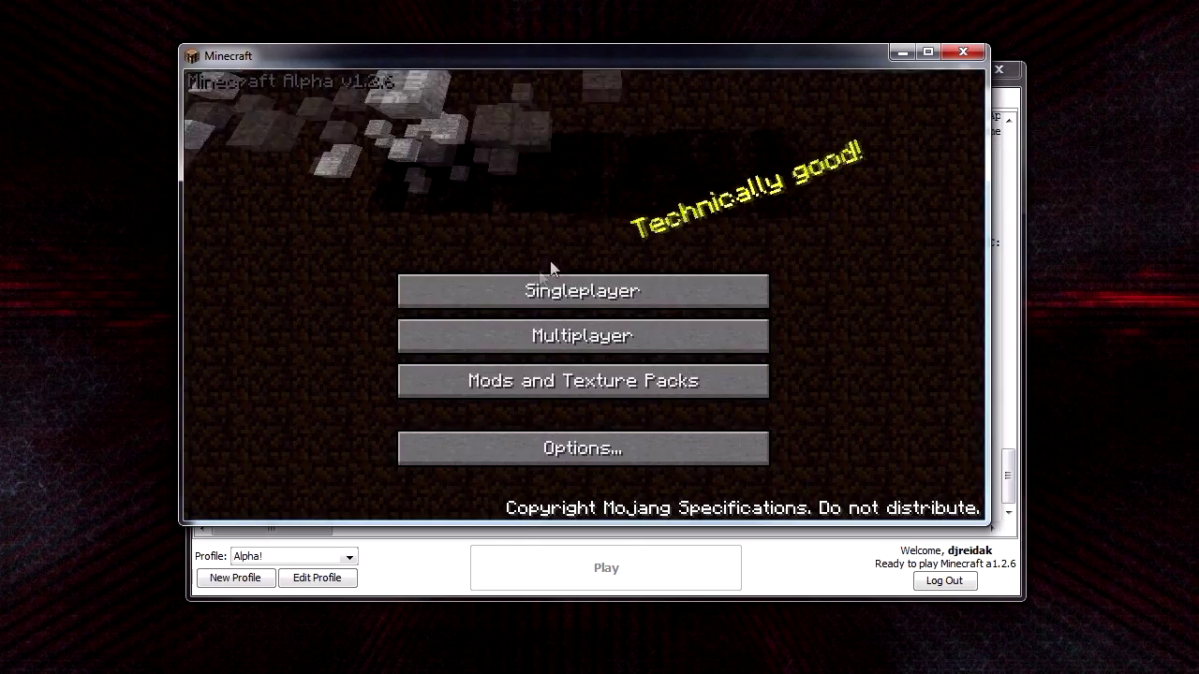
pyautogui.click(519, 293)
pyautogui.click(610, 468)
pyautogui.click(610, 295)
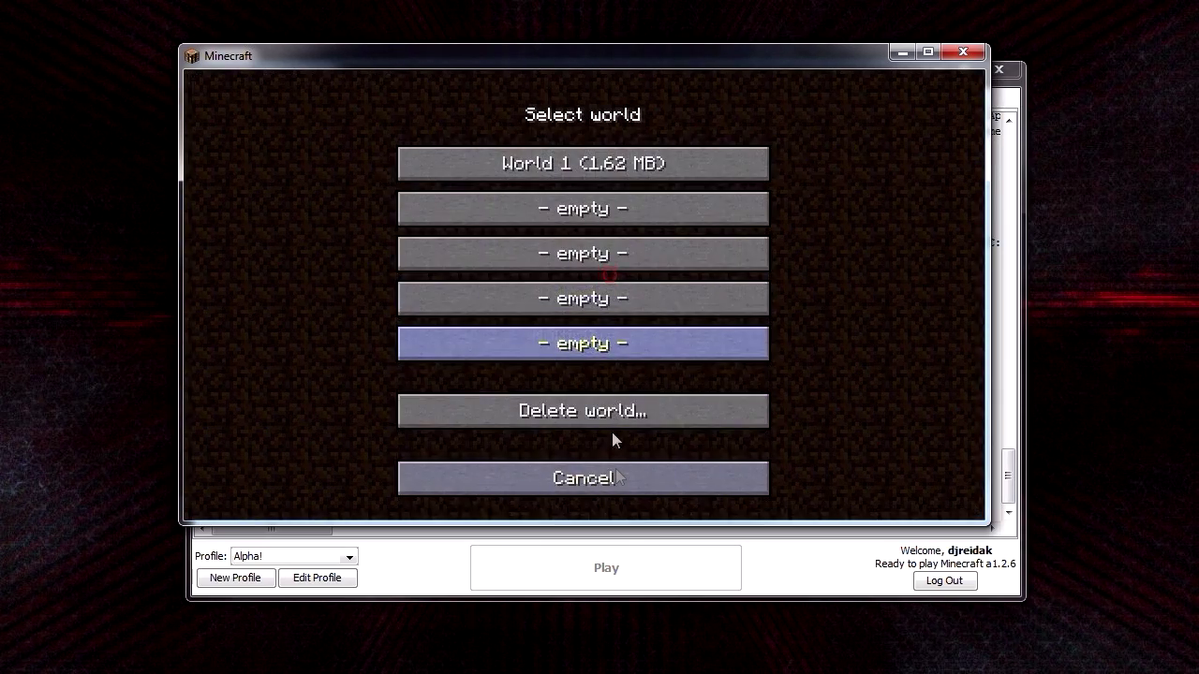
pyautogui.click(616, 465)
pyautogui.click(963, 52)
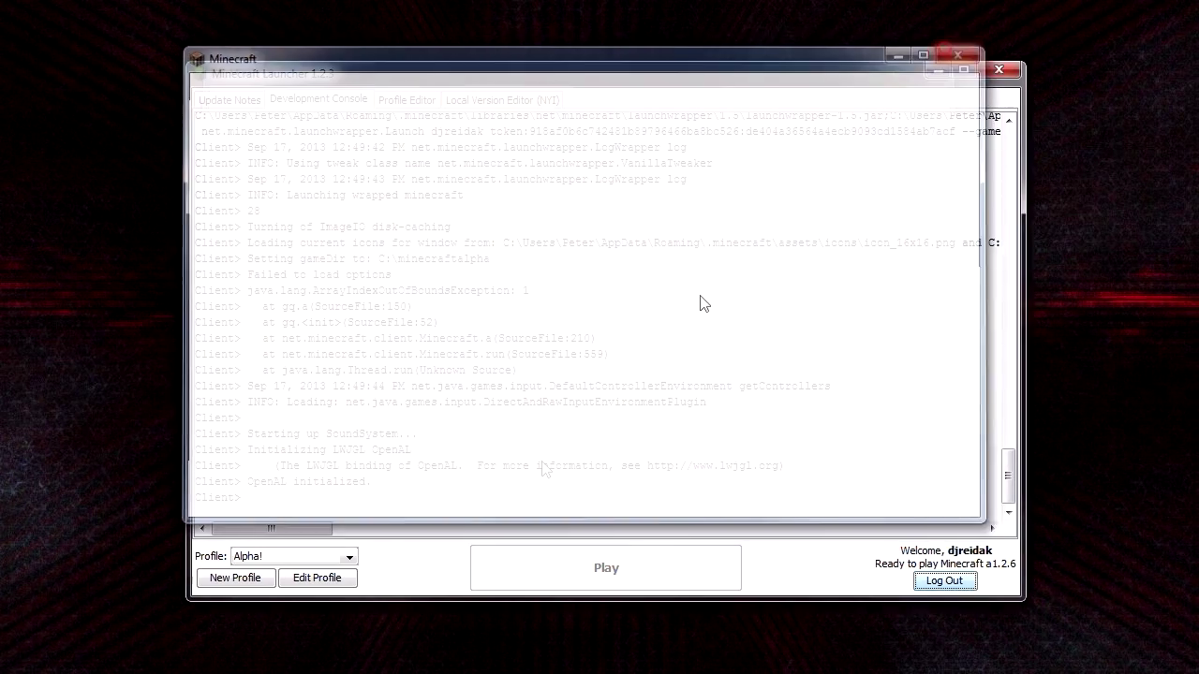